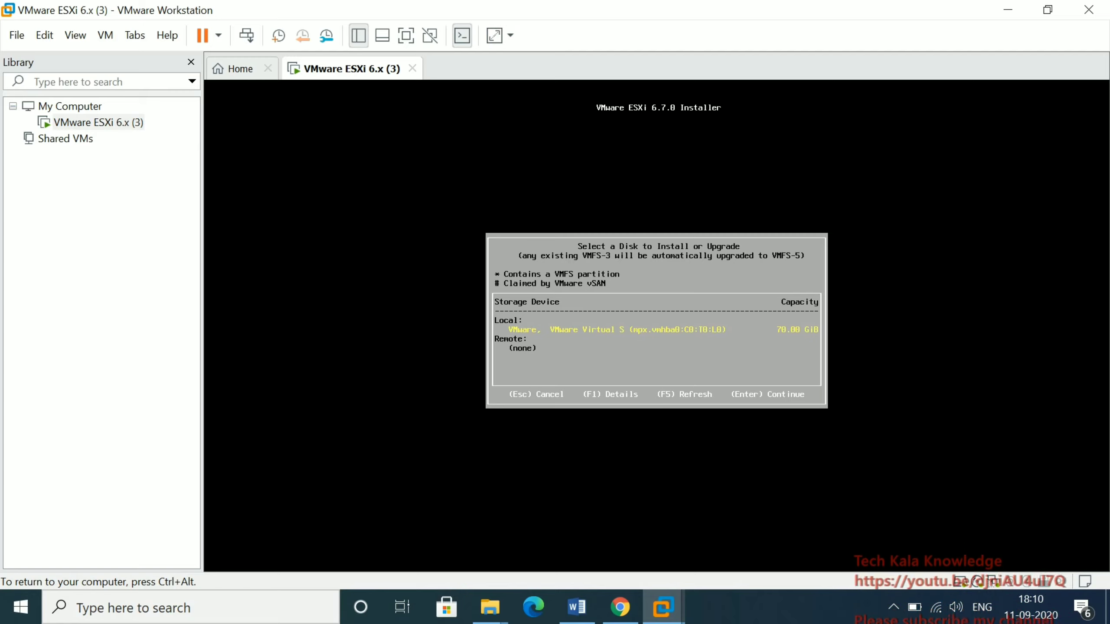
- Select the local VMware virtual disk for the ESXi installation and accept the US Default keyboard layout
{"action": "key", "text": "Return"}
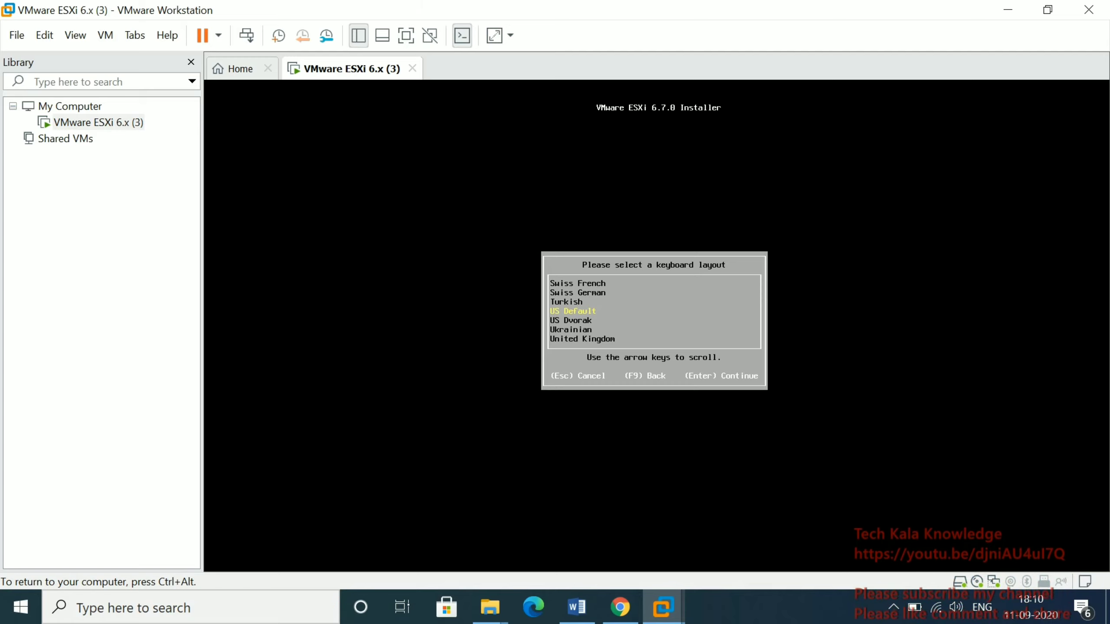
{"action": "key", "text": "Return"}
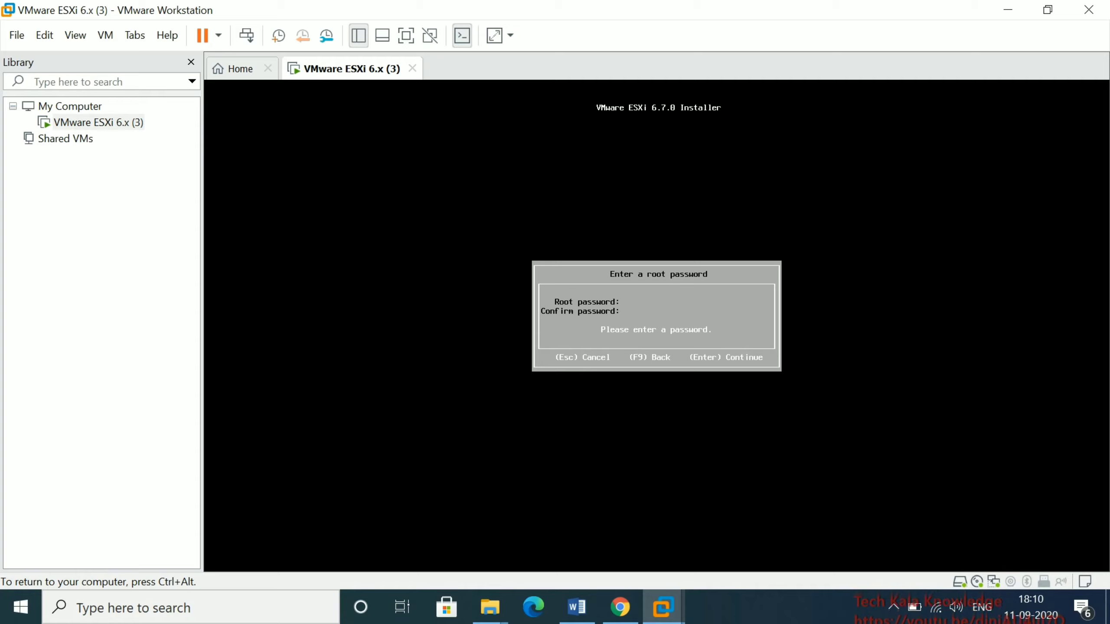
- Enter and confirm the root password, and start the installation of ESXi 6.7.0 on the selected disk
{"action": "type", "text": "******"}
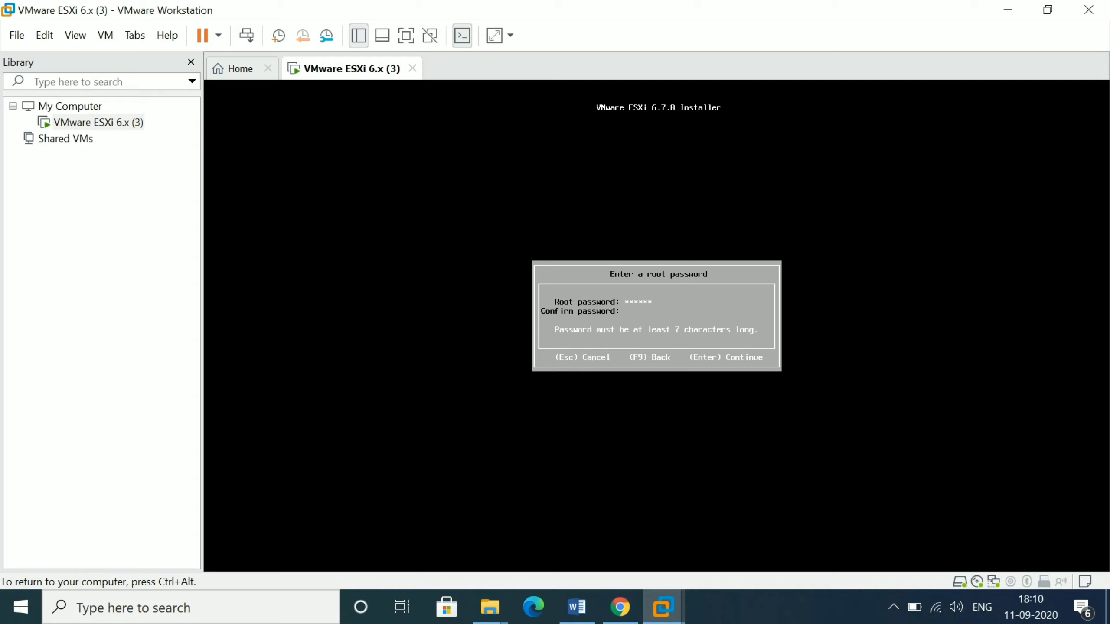
{"action": "type", "text": "****"}
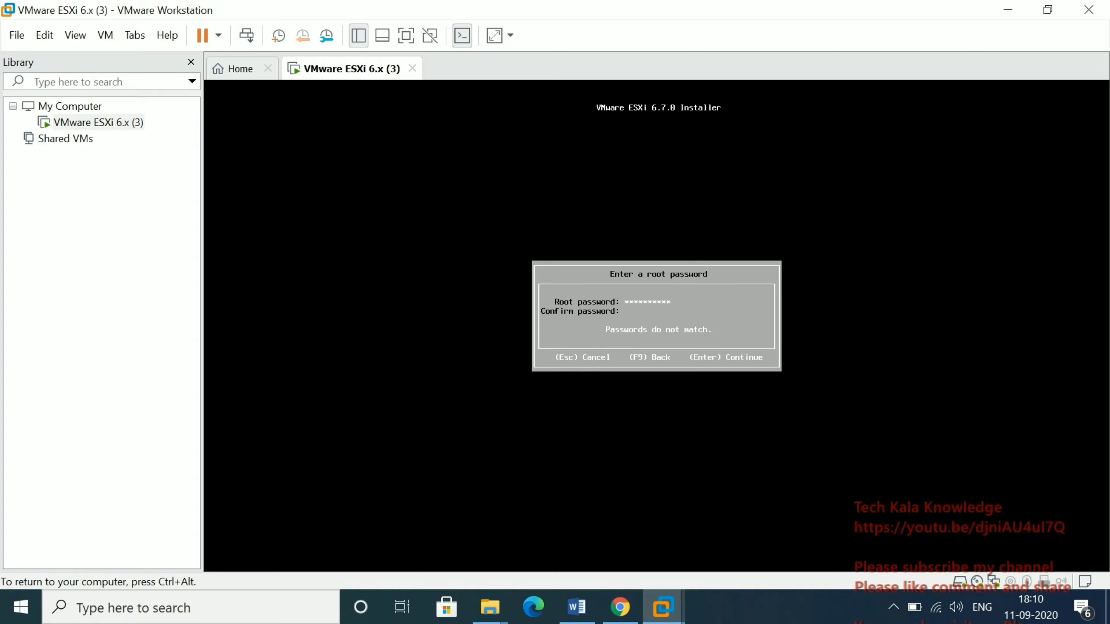
{"action": "type", "text": "****"}
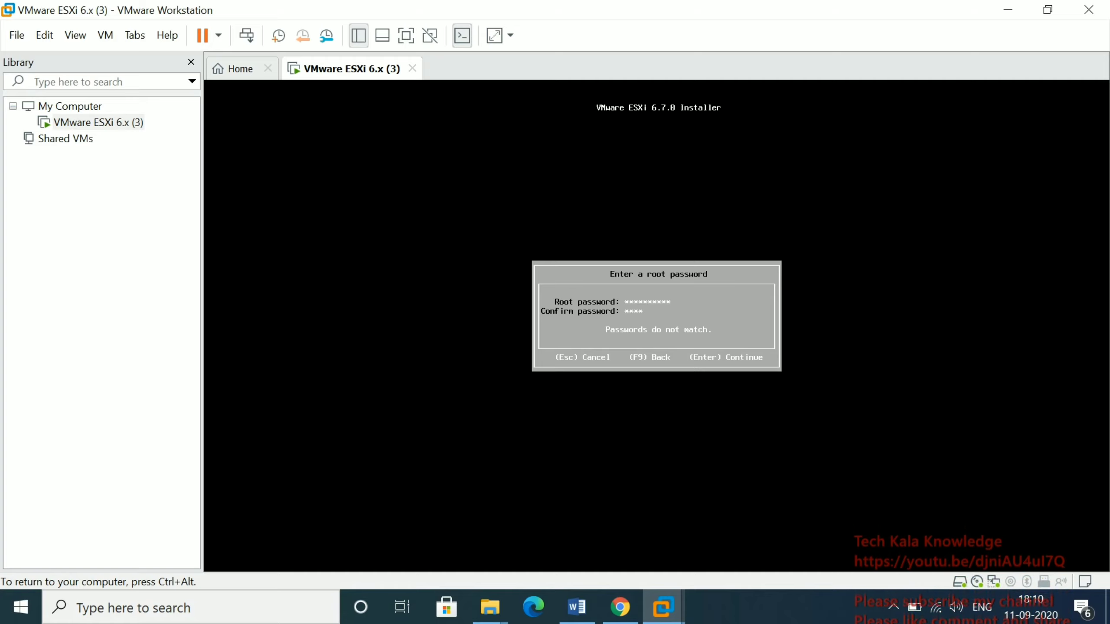
{"action": "type", "text": "*****"}
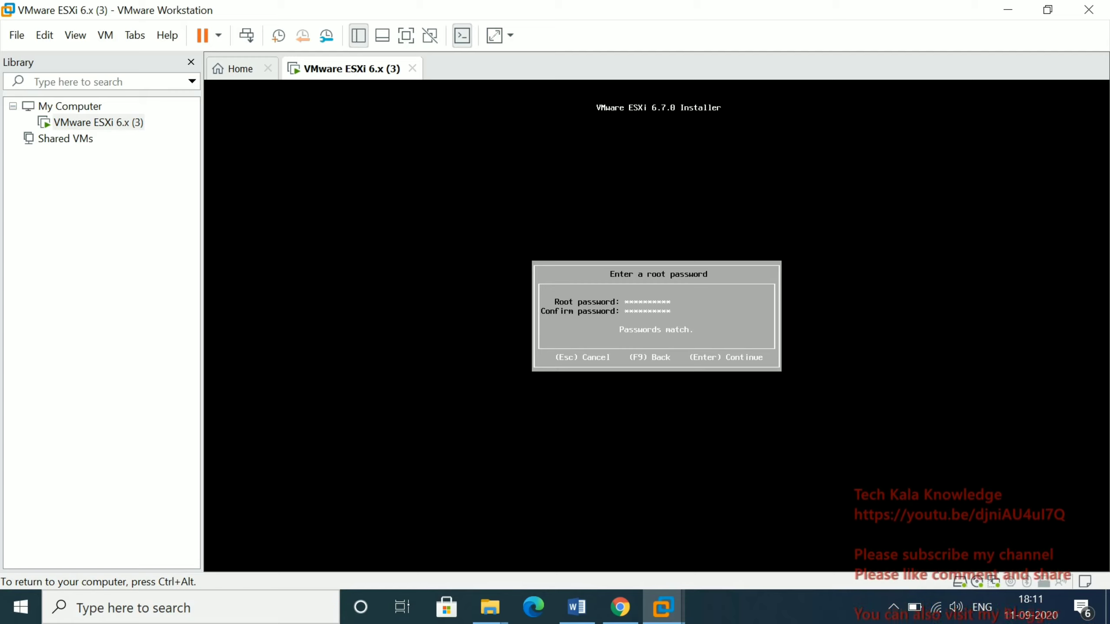
{"action": "key", "text": "Return"}
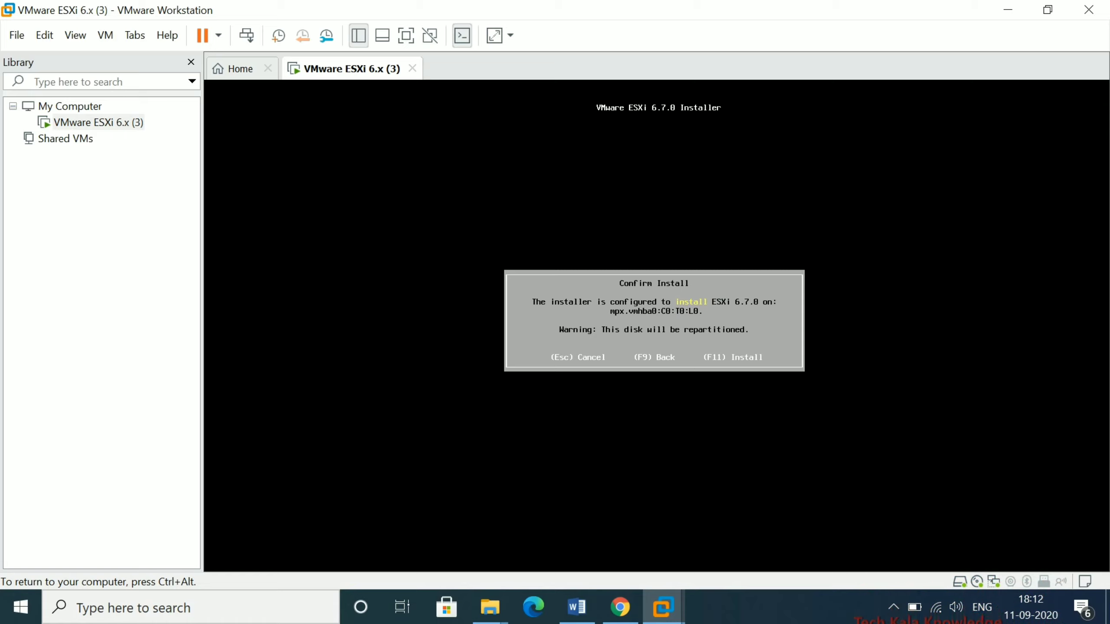
{"action": "key", "text": "F11"}
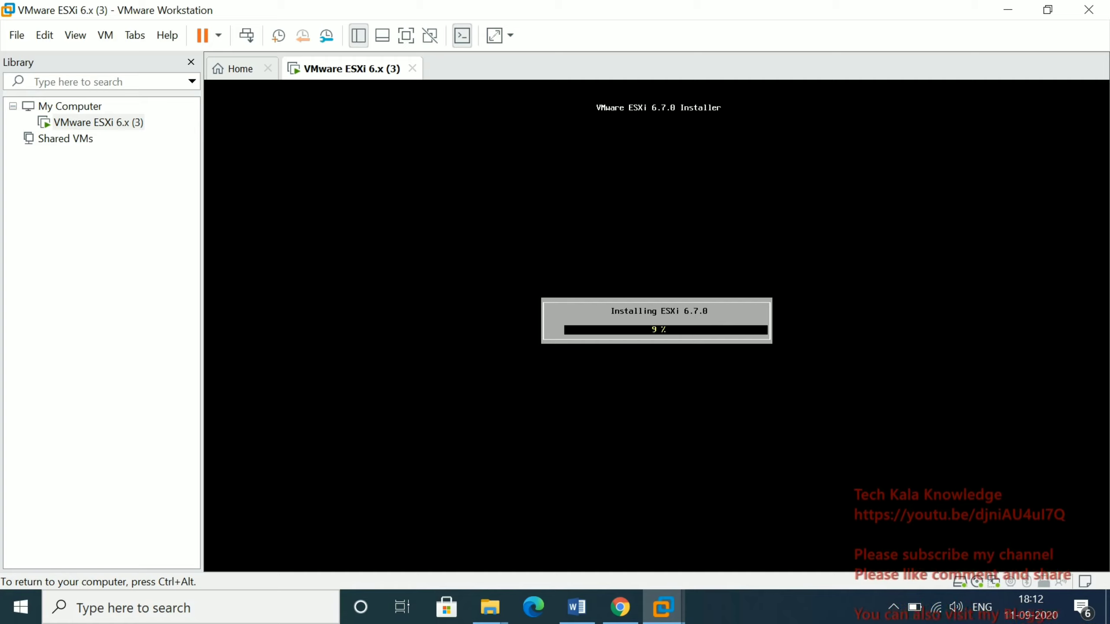
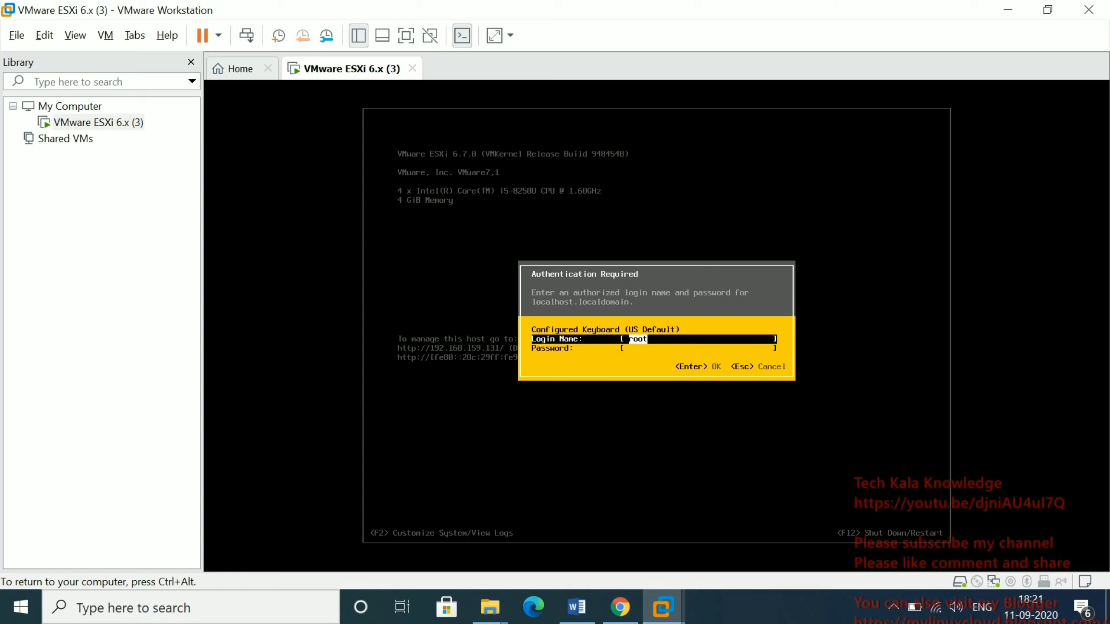
- Log in to the ESXi host console as root with the account password and open System Customization
{"action": "key", "text": "Tab"}
{"action": "type", "text": "*******"}
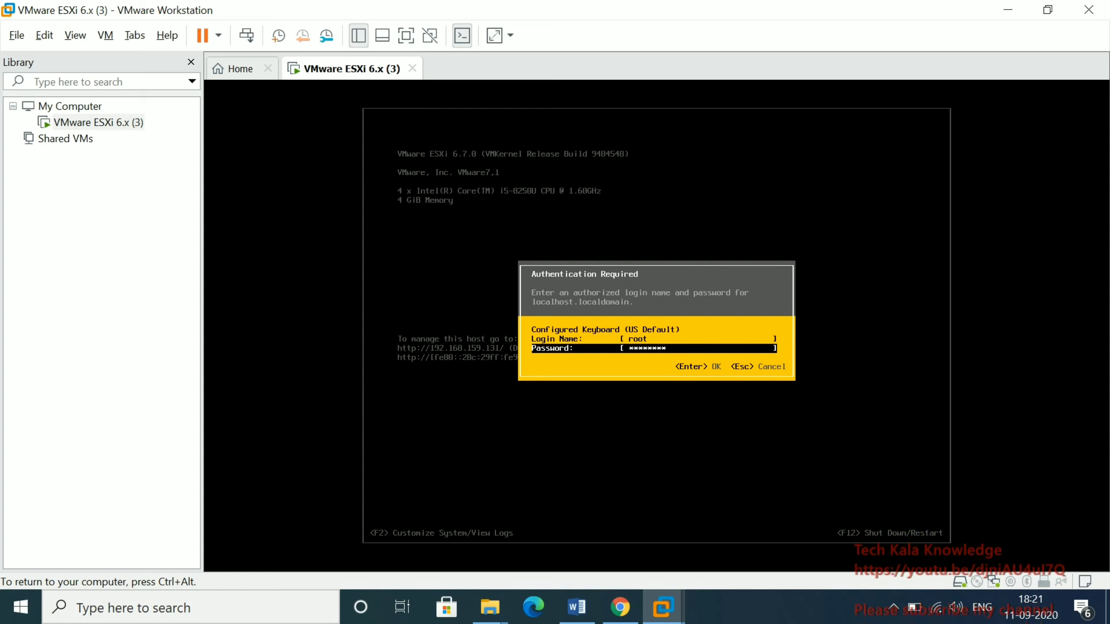
{"action": "key", "text": "Return"}
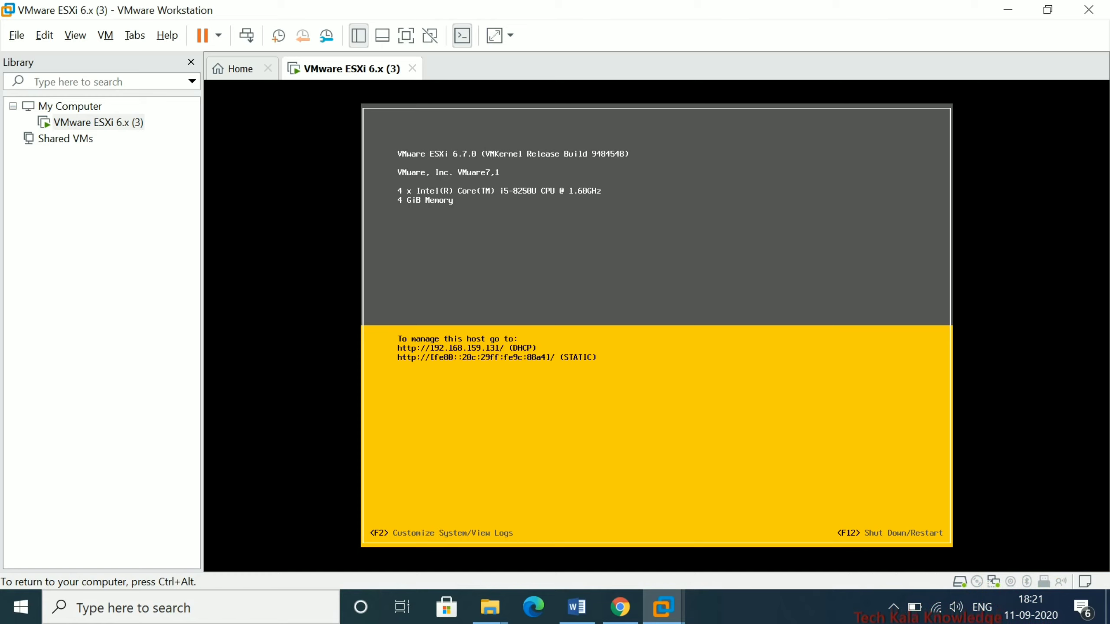
{"action": "key", "text": "F2"}
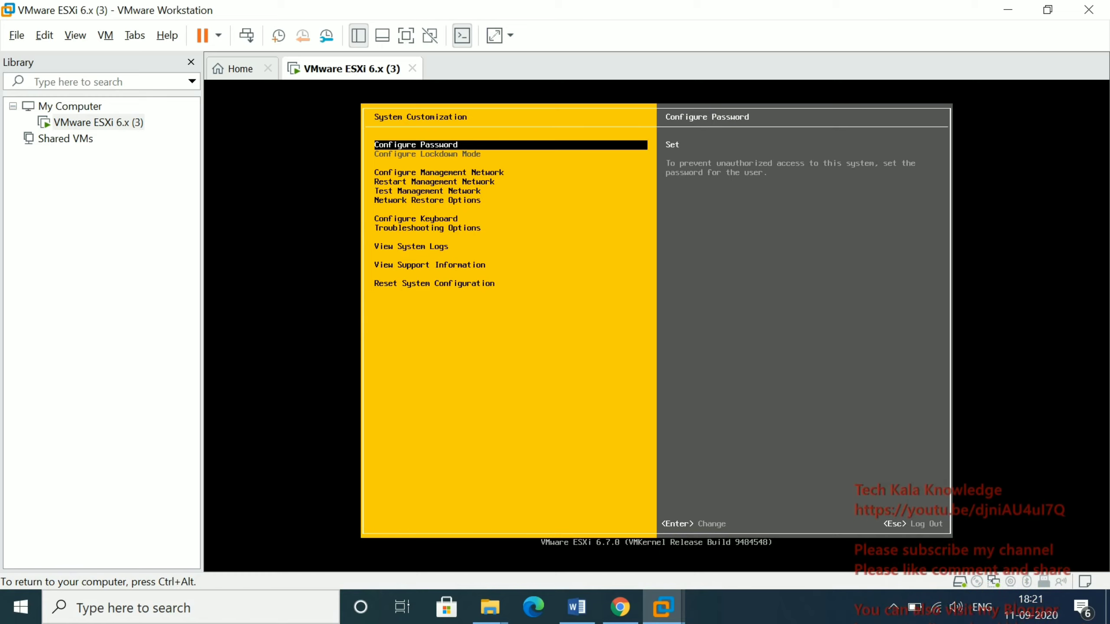
- Configure the management network with a static IPv4 configuration, setting the IPv4 address to 192.168.159.130
{"action": "key", "text": "Down"}
{"action": "key", "text": "Return"}
{"action": "key", "text": "Down"}
{"action": "key", "text": "Down"}
{"action": "key", "text": "Return"}
{"action": "key", "text": "Down"}
{"action": "key", "text": "space"}
{"action": "key", "text": "Down"}
{"action": "key", "text": "BackSpace"}
{"action": "type", "text": "0"}
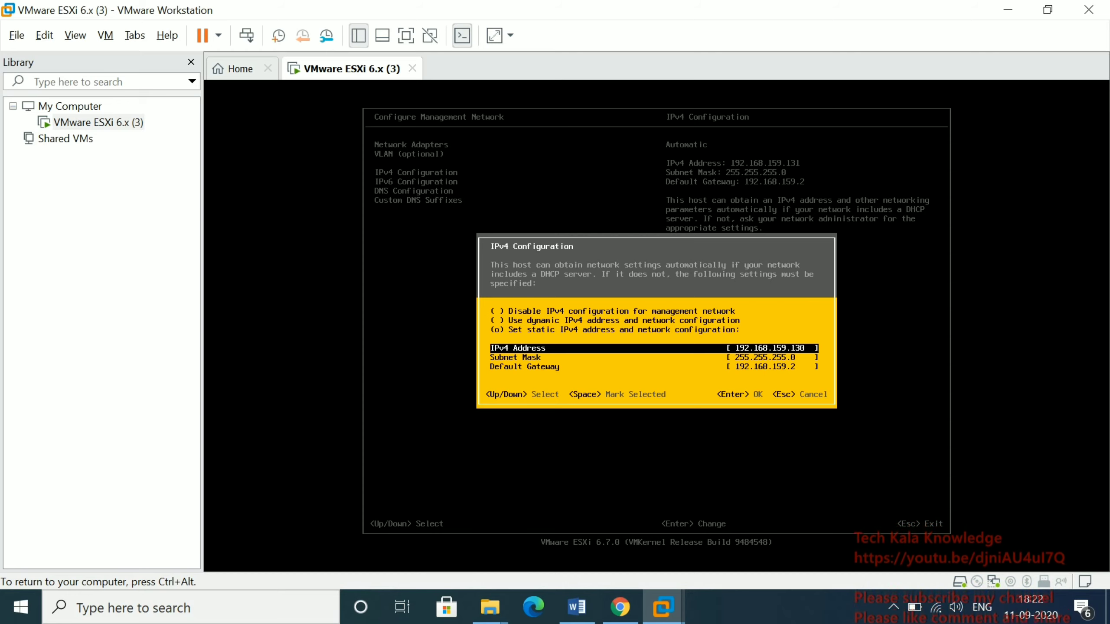
{"action": "key", "text": "Return"}
- Set the DNS configuration to use the specified DNS server addresses and hostname instead of obtaining them automatically
{"action": "key", "text": "Down"}
{"action": "key", "text": "Down"}
{"action": "key", "text": "Return"}
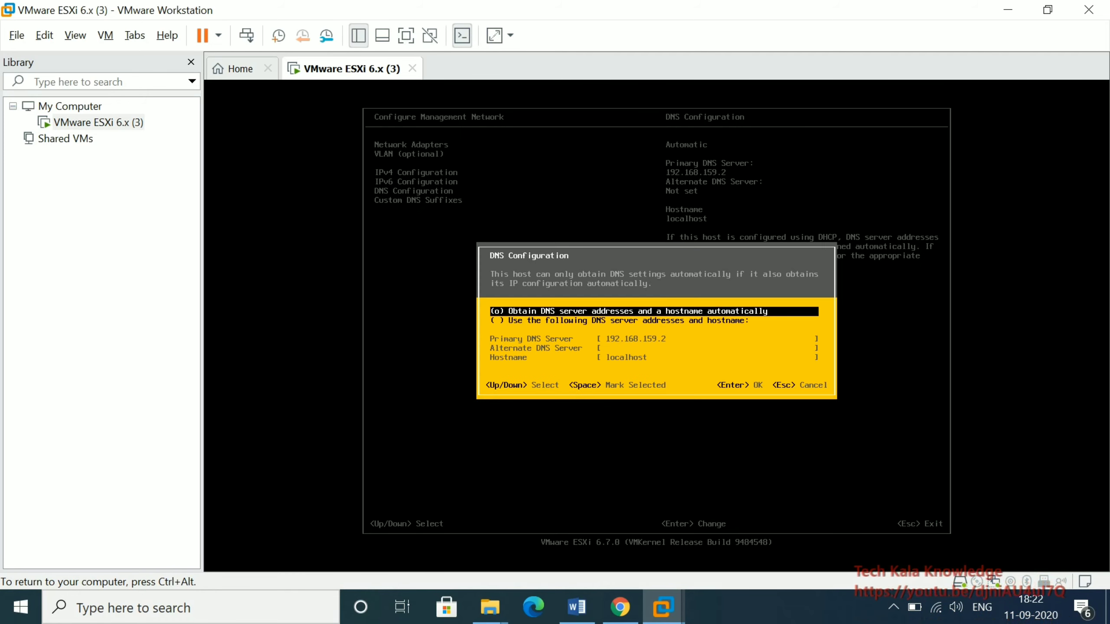
{"action": "key", "text": "Down"}
{"action": "key", "text": "space"}
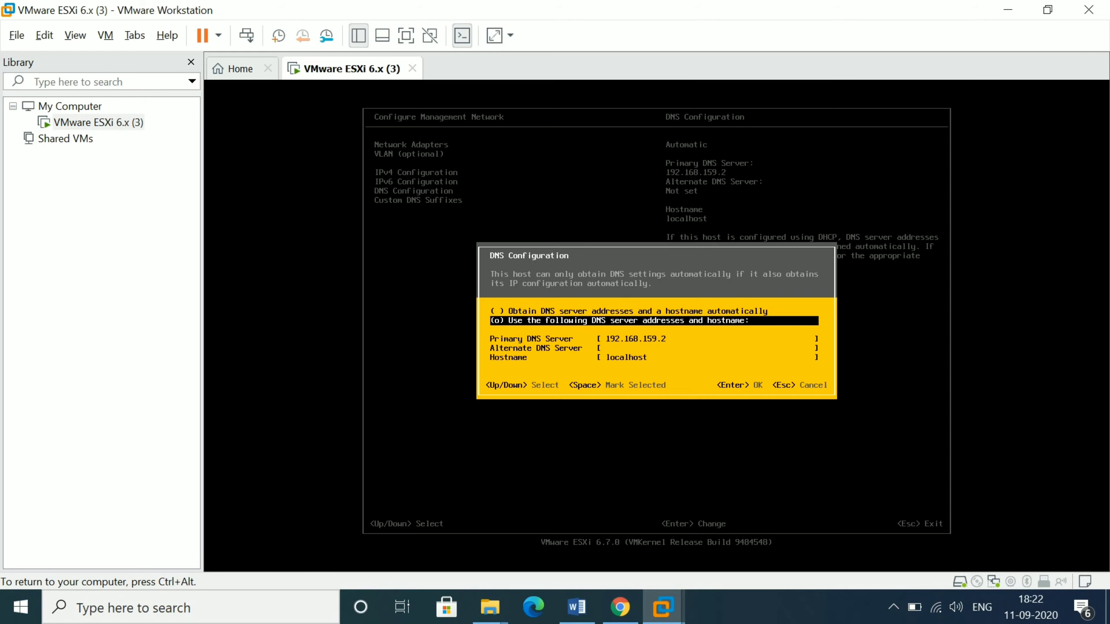
{"action": "key", "text": "Return"}
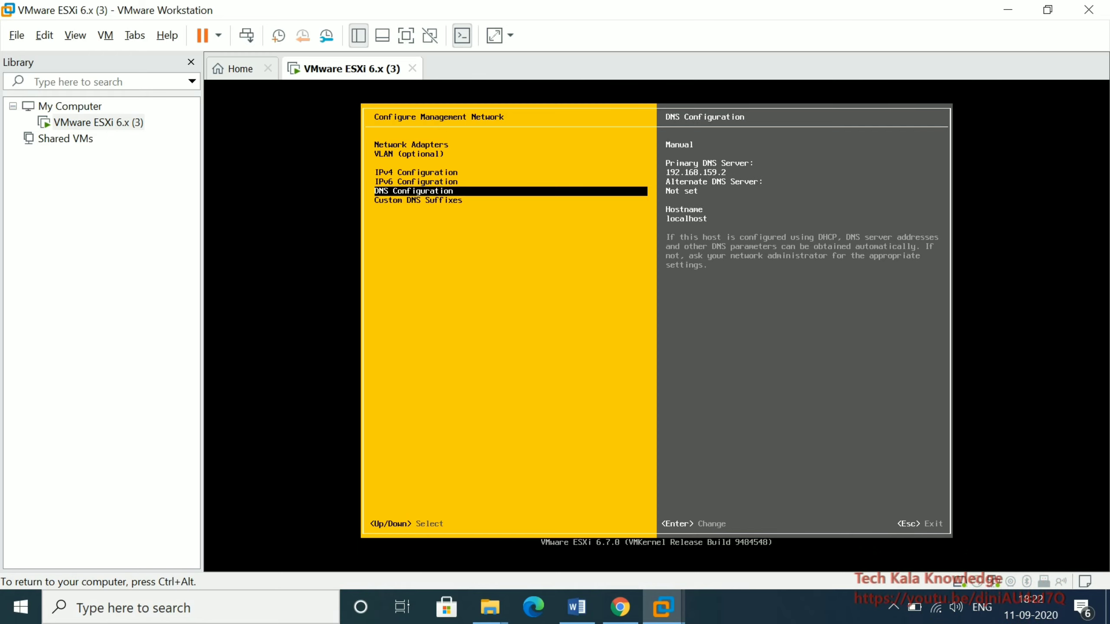
- Apply the management network changes with a network restart, and log out of System Customization
{"action": "key", "text": "Escape"}
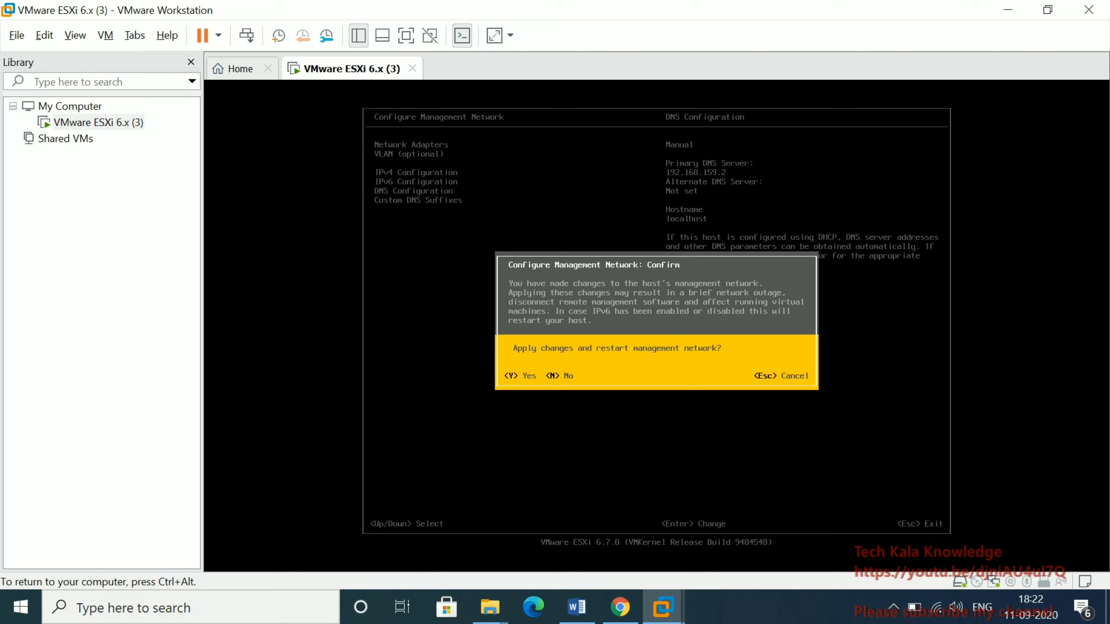
{"action": "key", "text": "Escape"}
{"action": "key", "text": "Escape"}
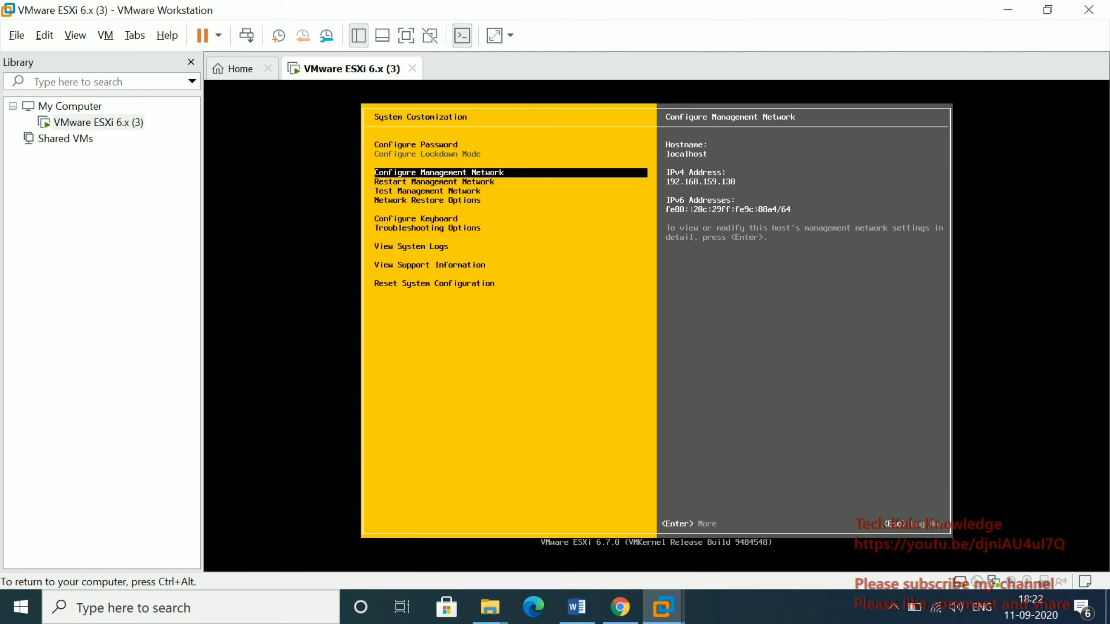
{"action": "key", "text": "Escape"}
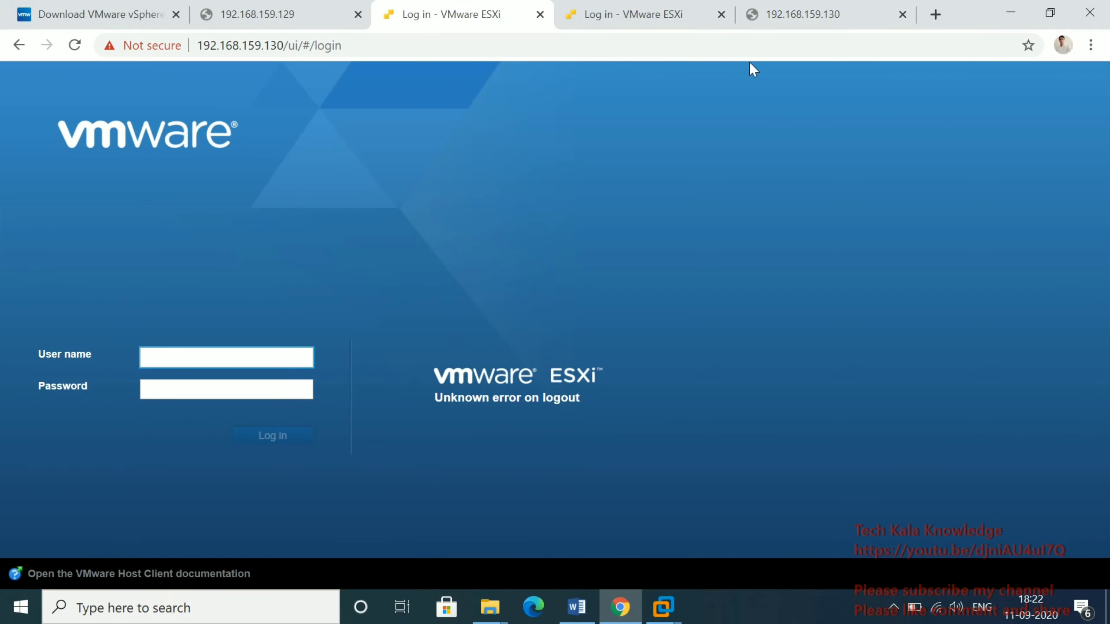
- Load 192.168.159.130 in its open Chrome tab to reach the host's web interface
{"action": "left_click", "coordinate": [808, 14]}
{"action": "left_click", "coordinate": [554, 46]}
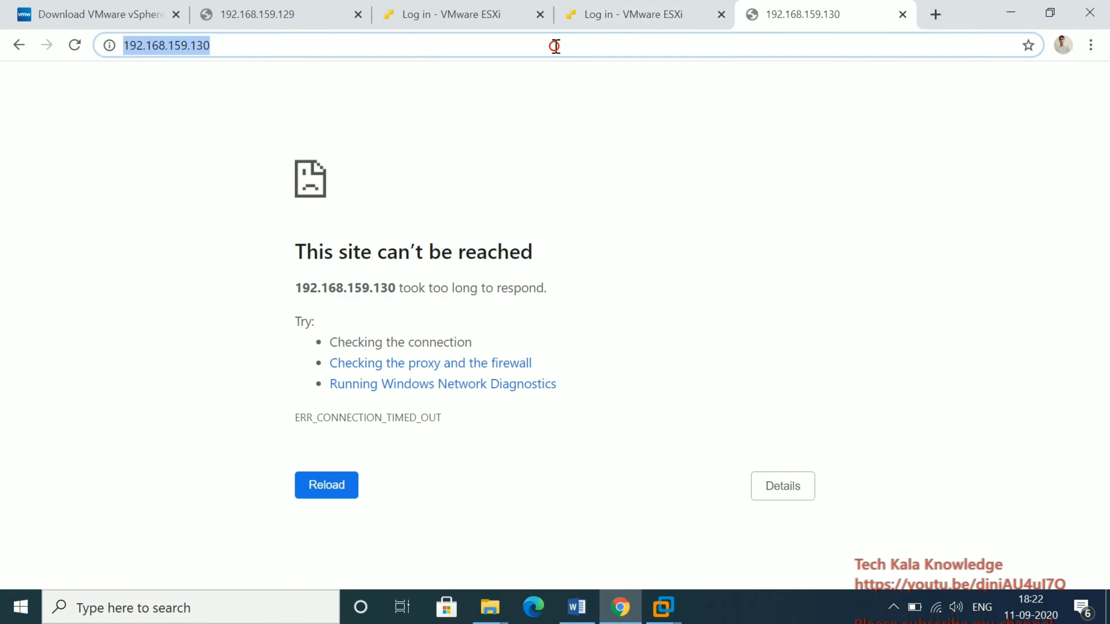
{"action": "key", "text": "Return"}
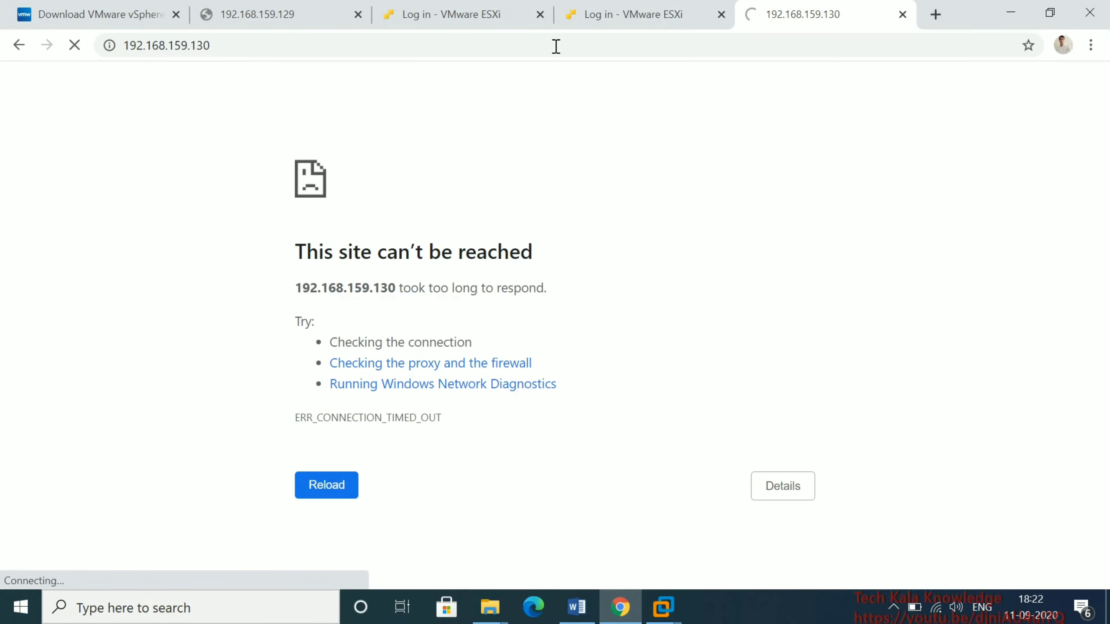
- Reload the ESXi login page at 192.168.159.131 to check it, and return to the 192.168.159.130 page
{"action": "left_click", "coordinate": [658, 12]}
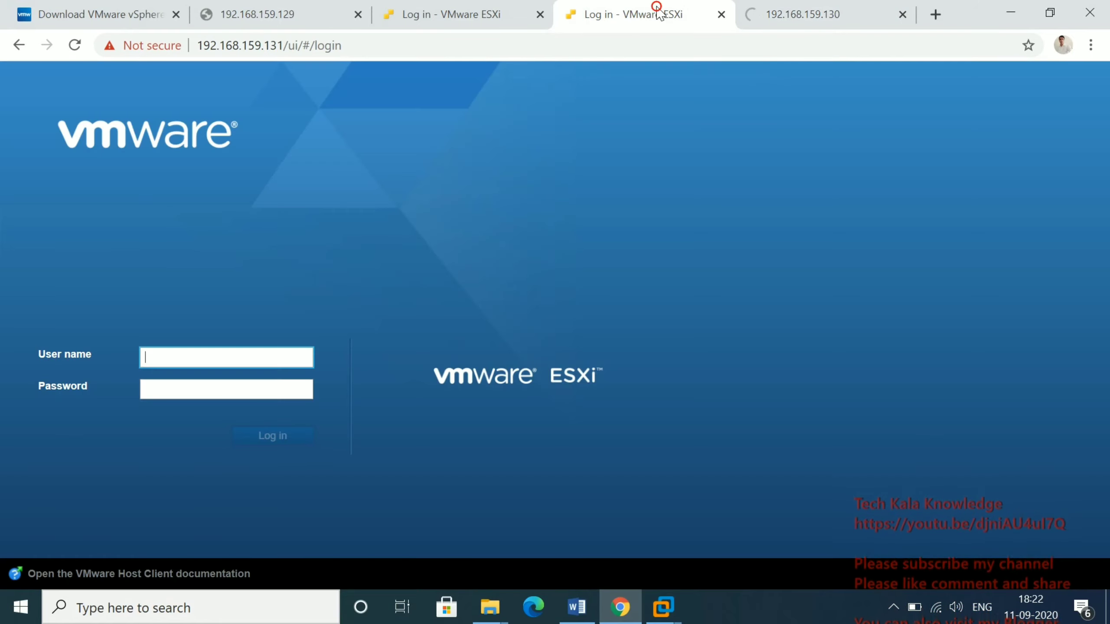
{"action": "left_click", "coordinate": [75, 45]}
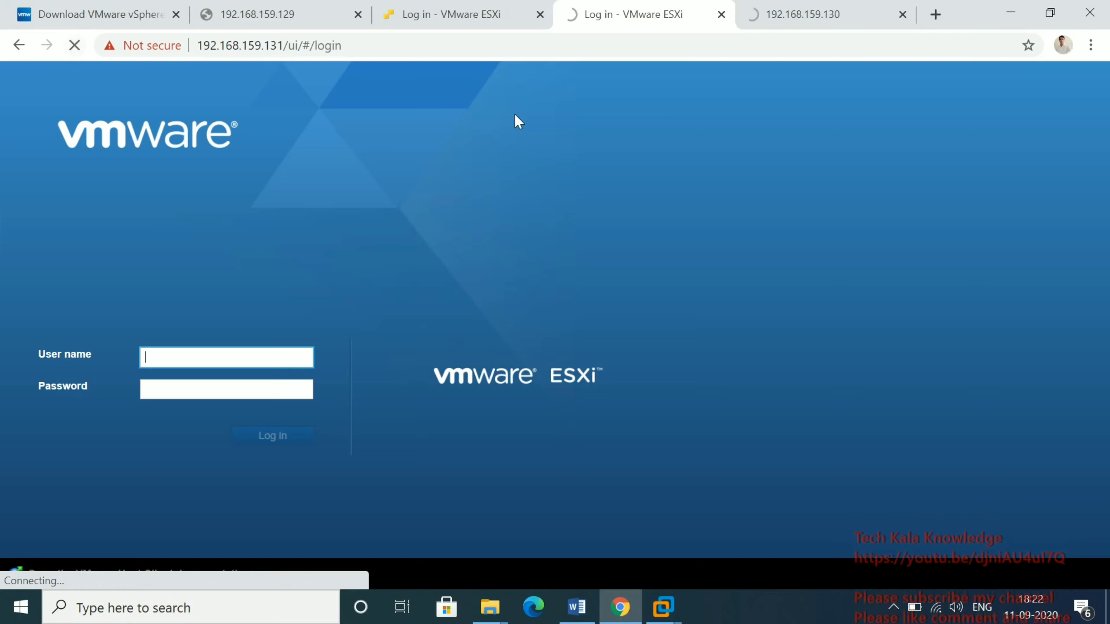
{"action": "left_click", "coordinate": [800, 20]}
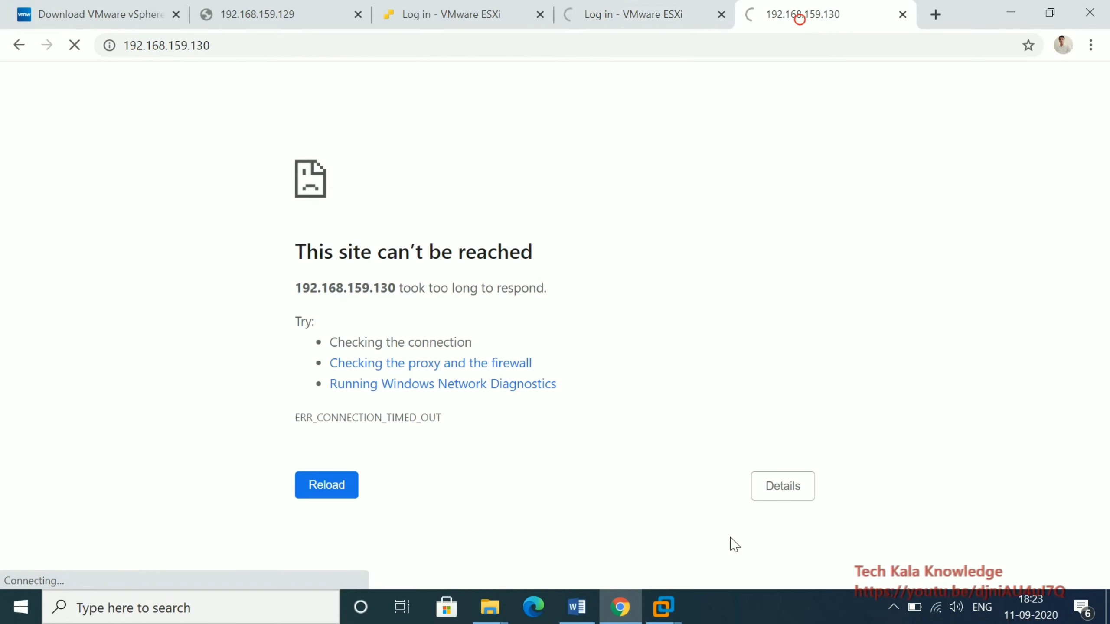
- Switch to VMware Workstation and cancel the shutdown request for the VMware ESXi 6.x (3) guest
{"action": "left_click", "coordinate": [663, 607]}
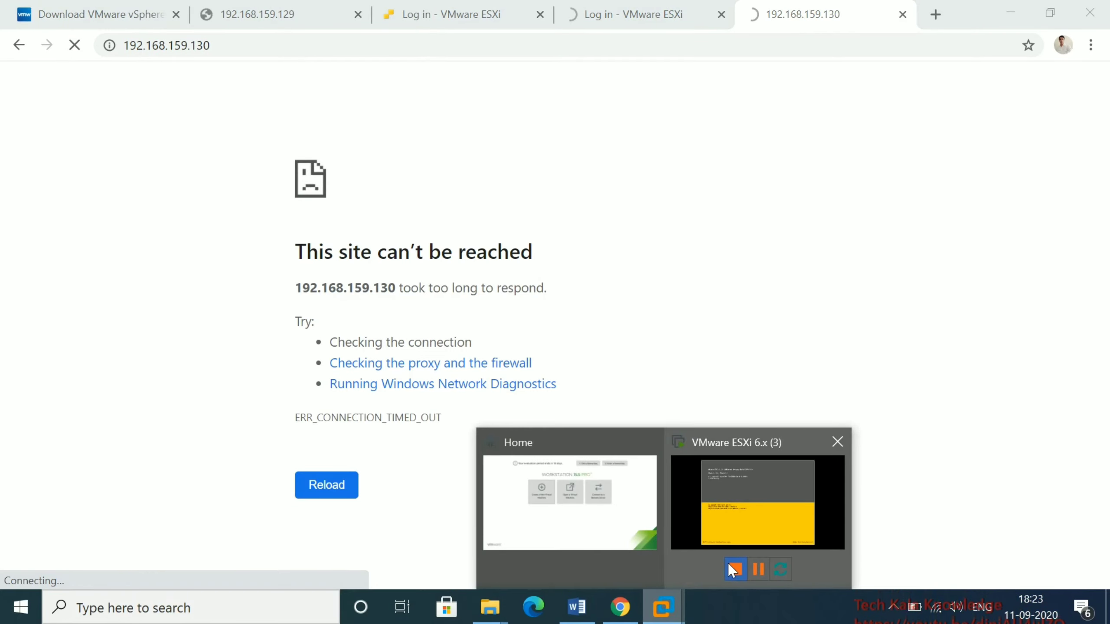
{"action": "left_click", "coordinate": [728, 564]}
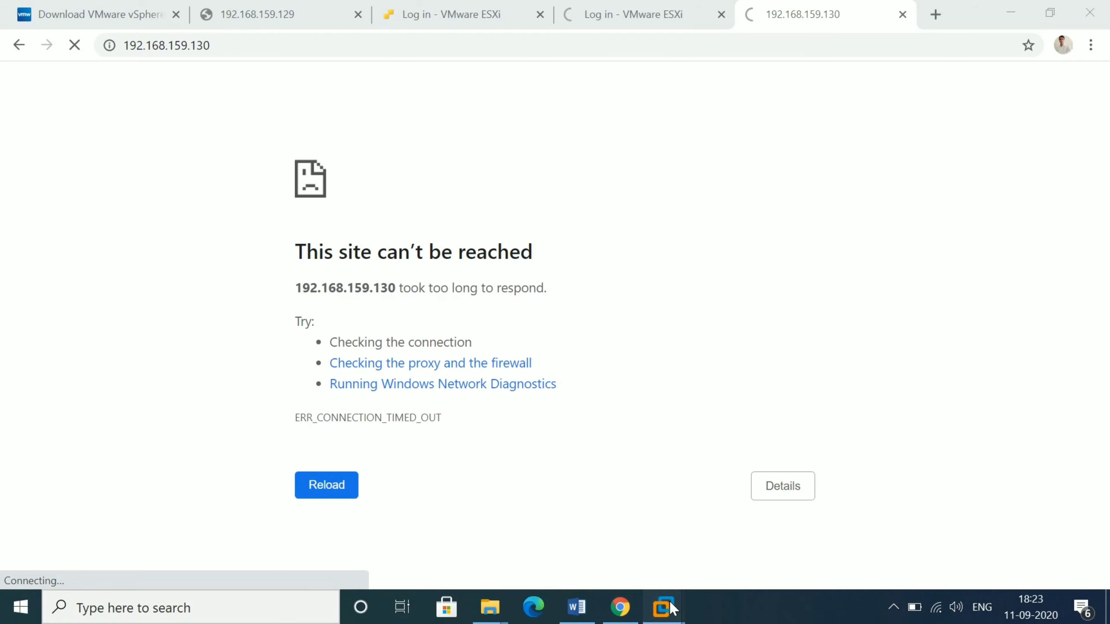
{"action": "mouse_move", "coordinate": [671, 603]}
{"action": "left_click", "coordinate": [701, 553]}
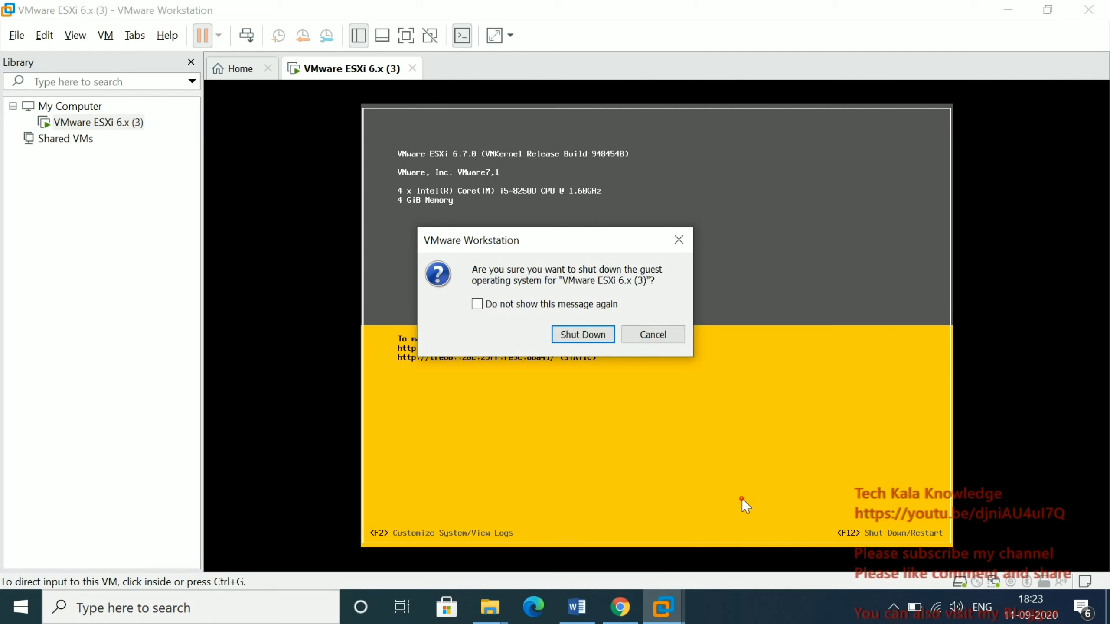
{"action": "left_click", "coordinate": [653, 334]}
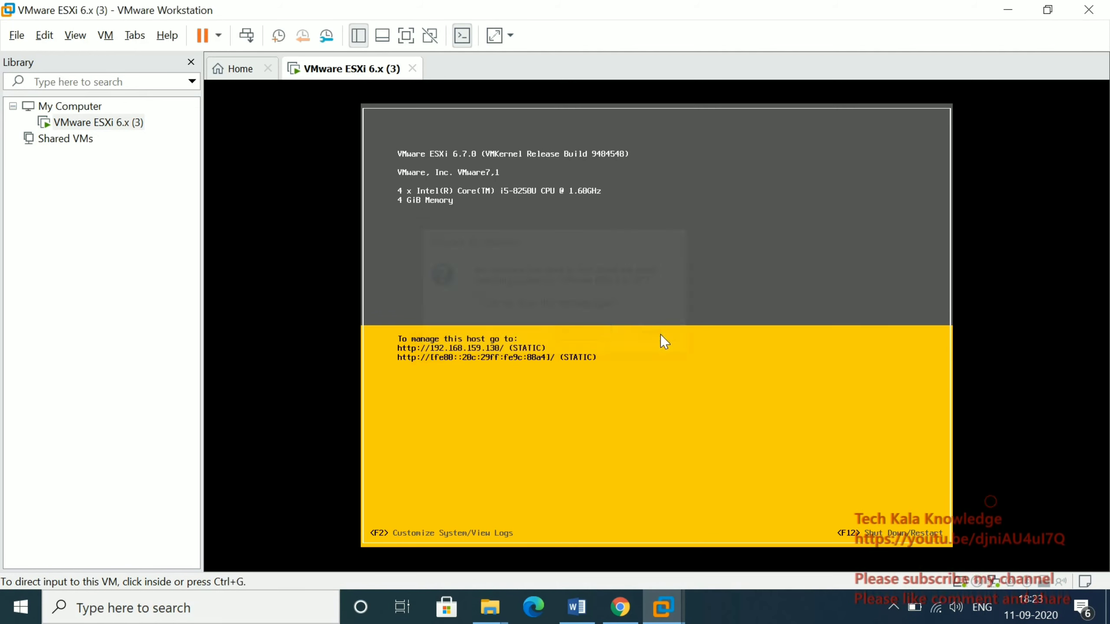
- Restart the guest operating system of the VMware ESXi 6.x (3) virtual machine and confirm the restart
{"action": "right_click", "coordinate": [135, 126]}
{"action": "mouse_move", "coordinate": [241, 227]}
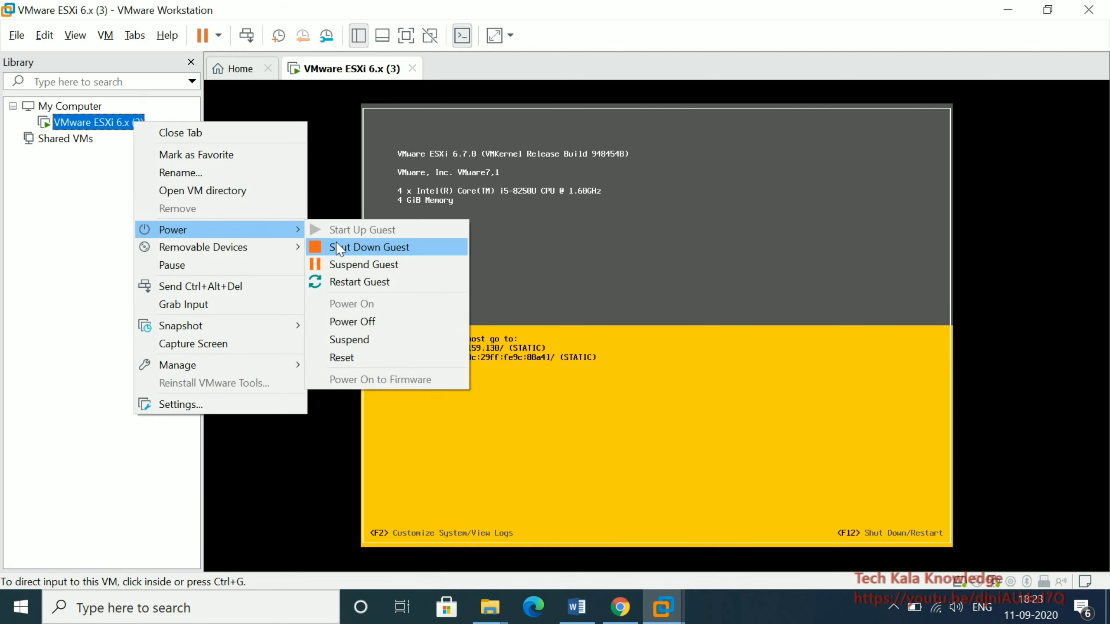
{"action": "left_click", "coordinate": [401, 281]}
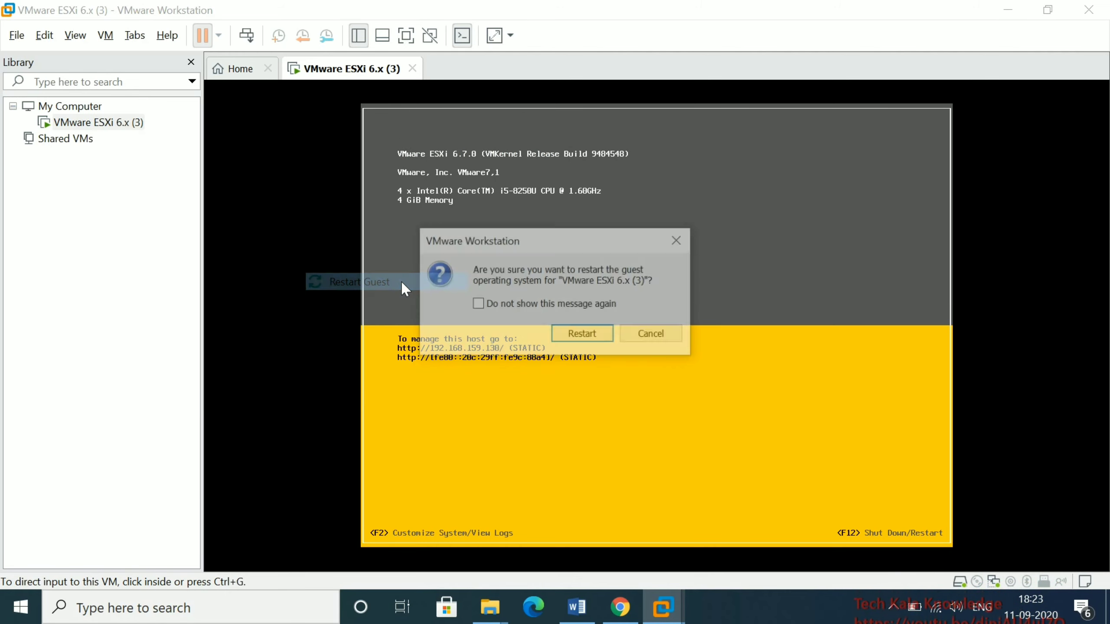
{"action": "left_click", "coordinate": [603, 337]}
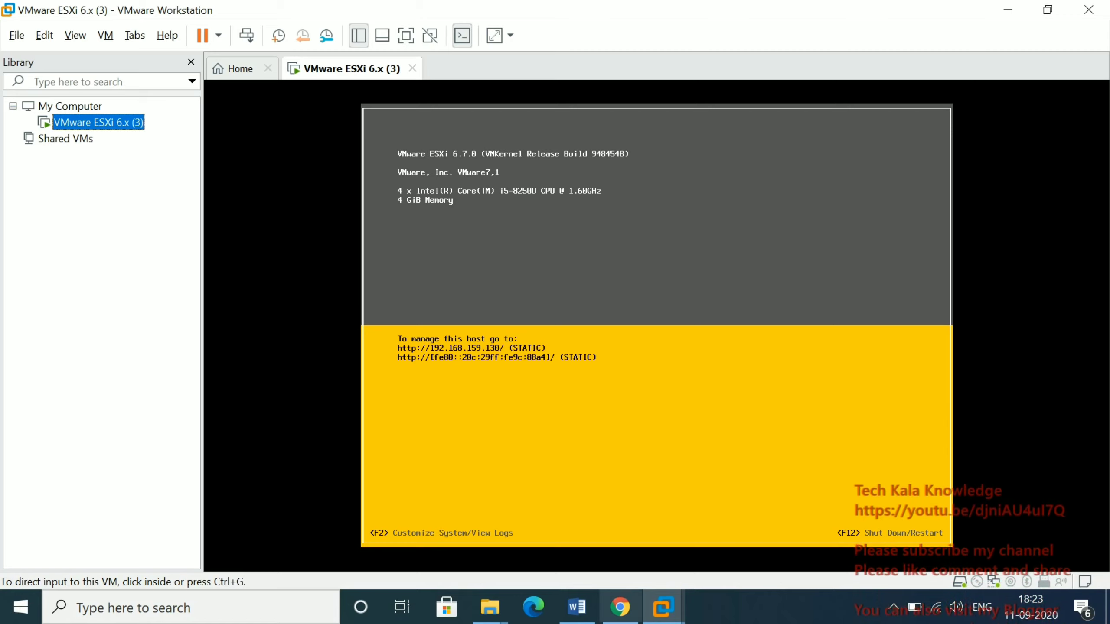
{"action": "left_click", "coordinate": [894, 607]}
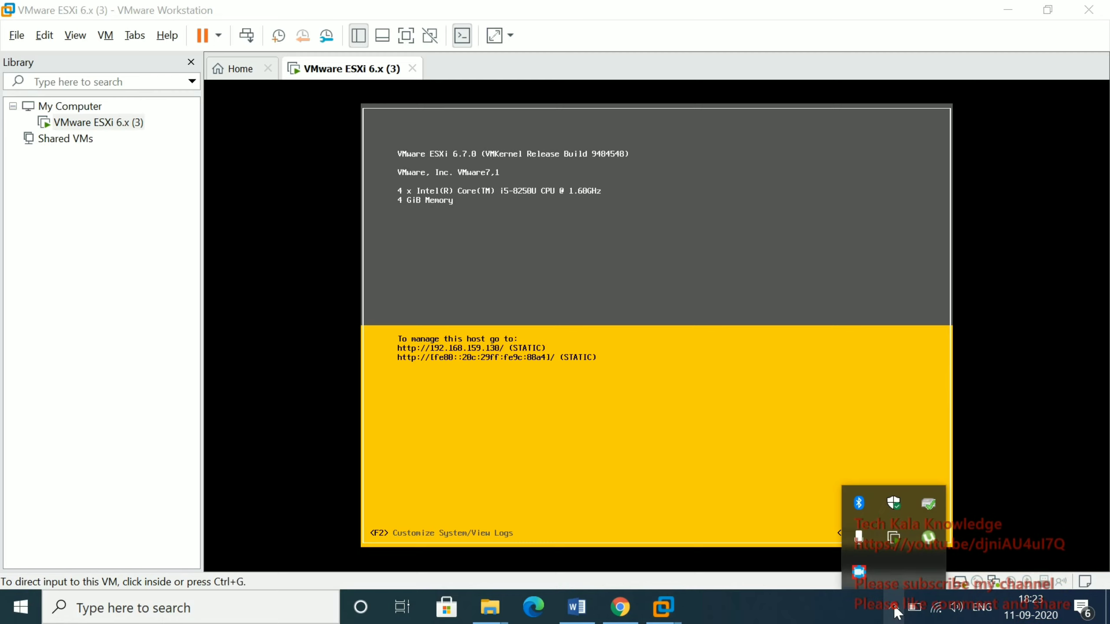
{"action": "left_click", "coordinate": [868, 575]}
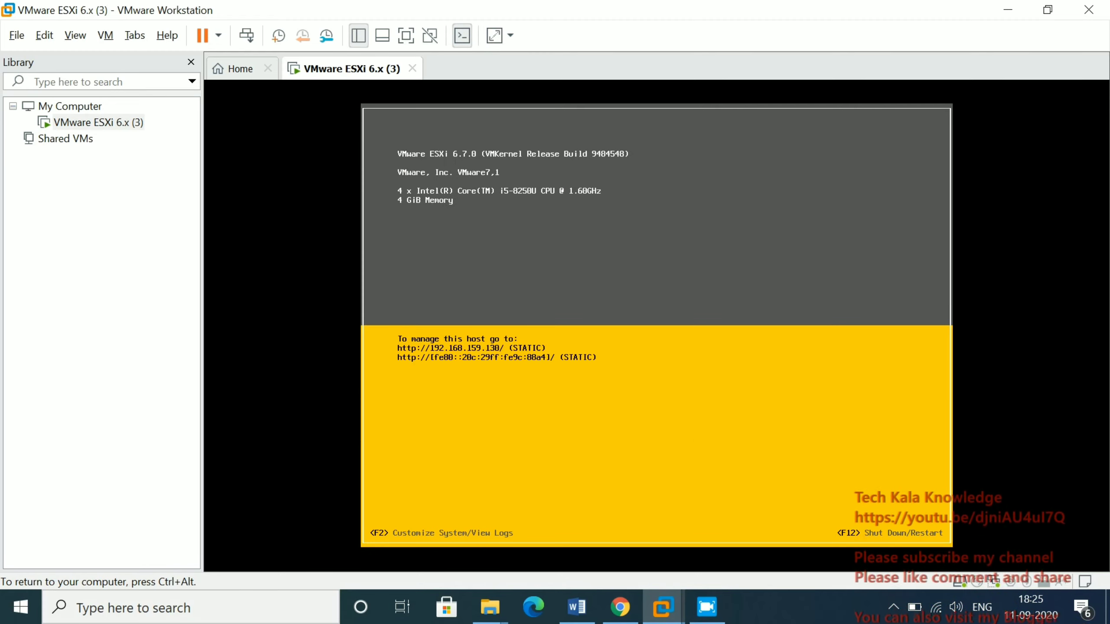
- Release the virtual machine console and switch to Chrome to view the 192.168.159.130 page
{"action": "key", "text": "ctrl+alt"}
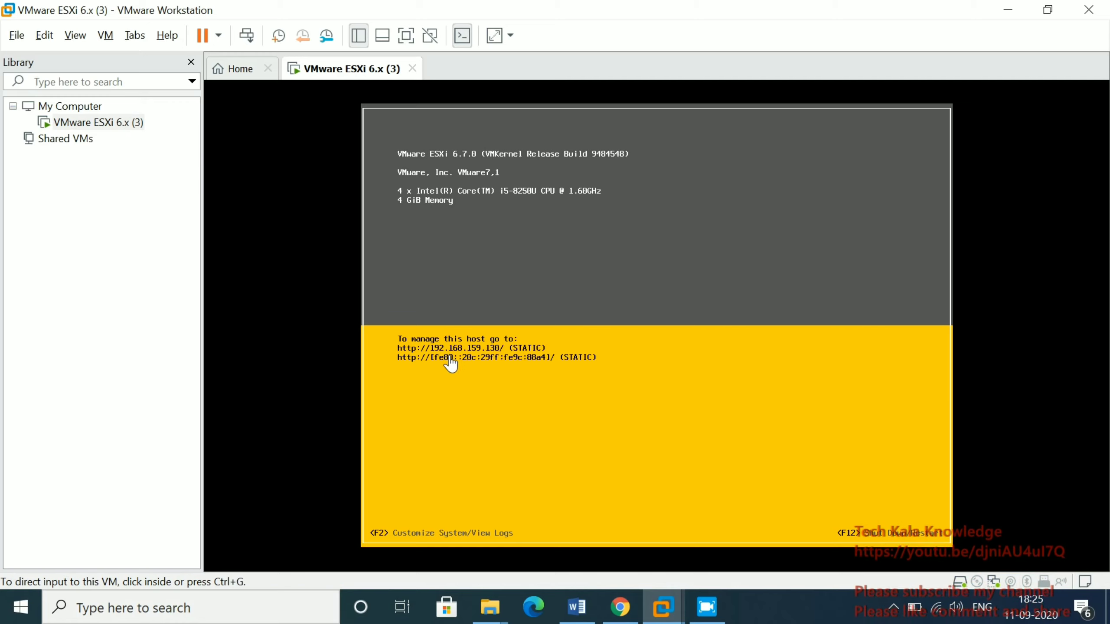
{"action": "left_click", "coordinate": [620, 607]}
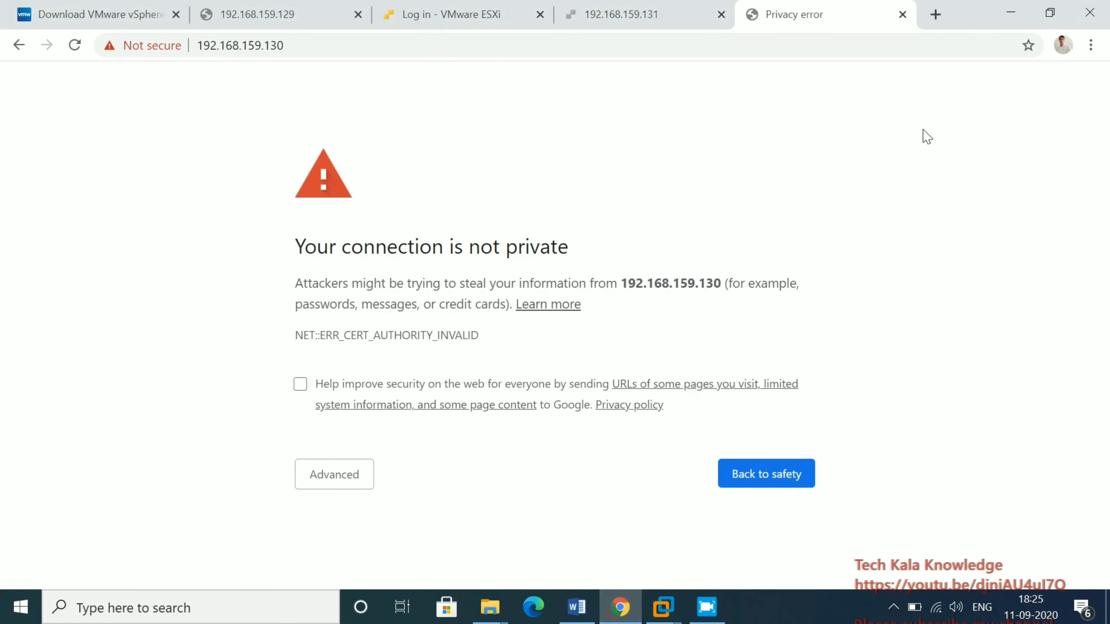
- Reload the 192.168.159.130 page and the ESXi login page at 192.168.159.131 to check whether they respond
{"action": "left_click", "coordinate": [75, 45]}
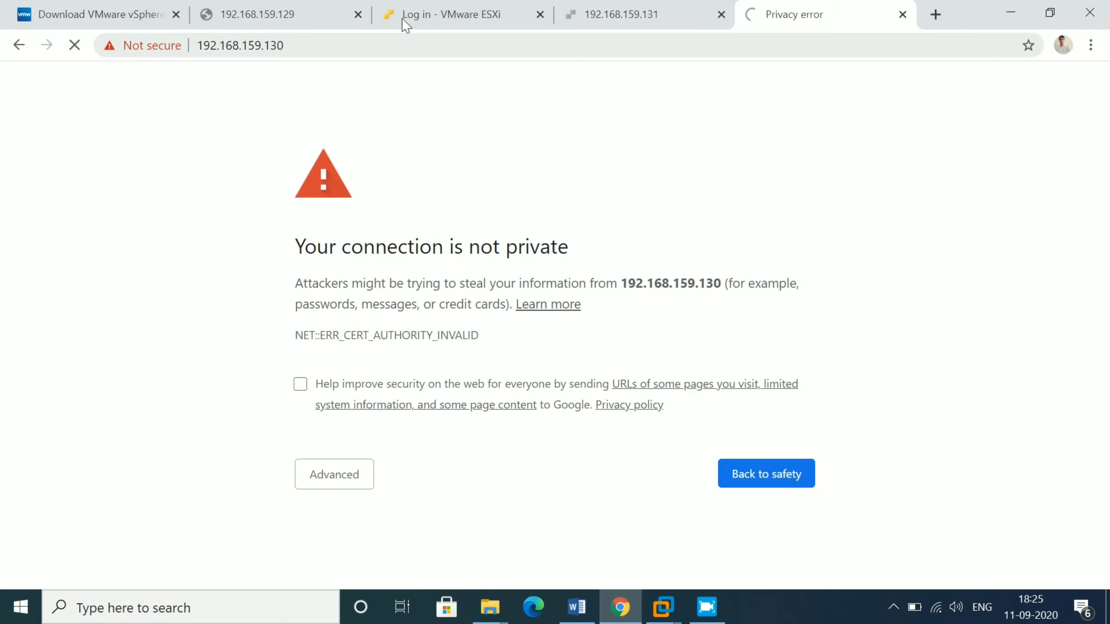
{"action": "left_click", "coordinate": [653, 14]}
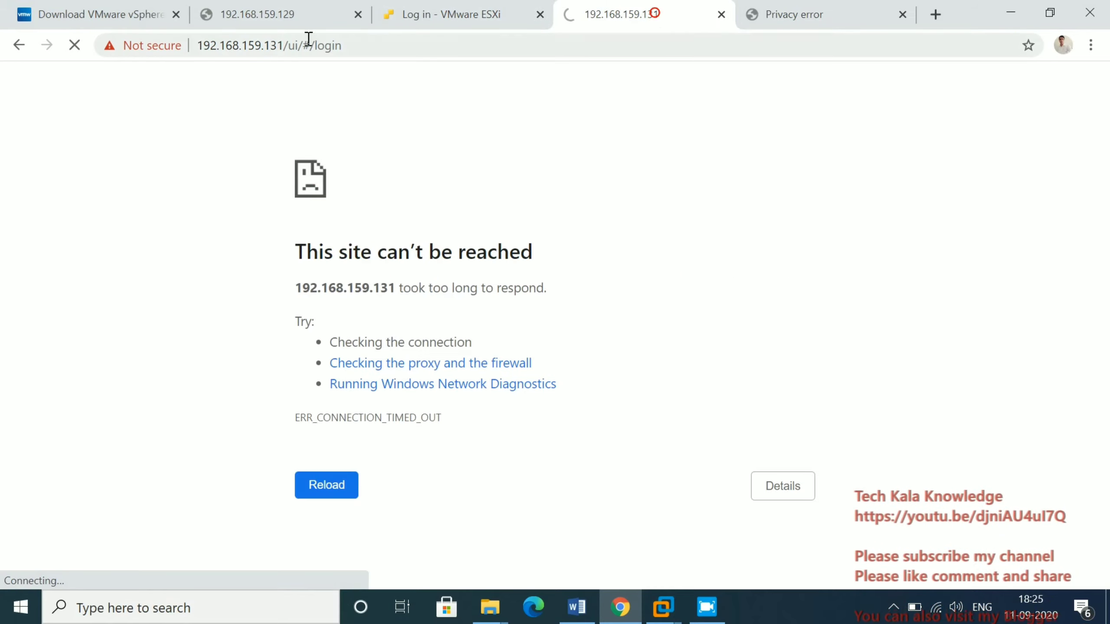
{"action": "left_click", "coordinate": [75, 44]}
{"action": "left_click", "coordinate": [75, 45]}
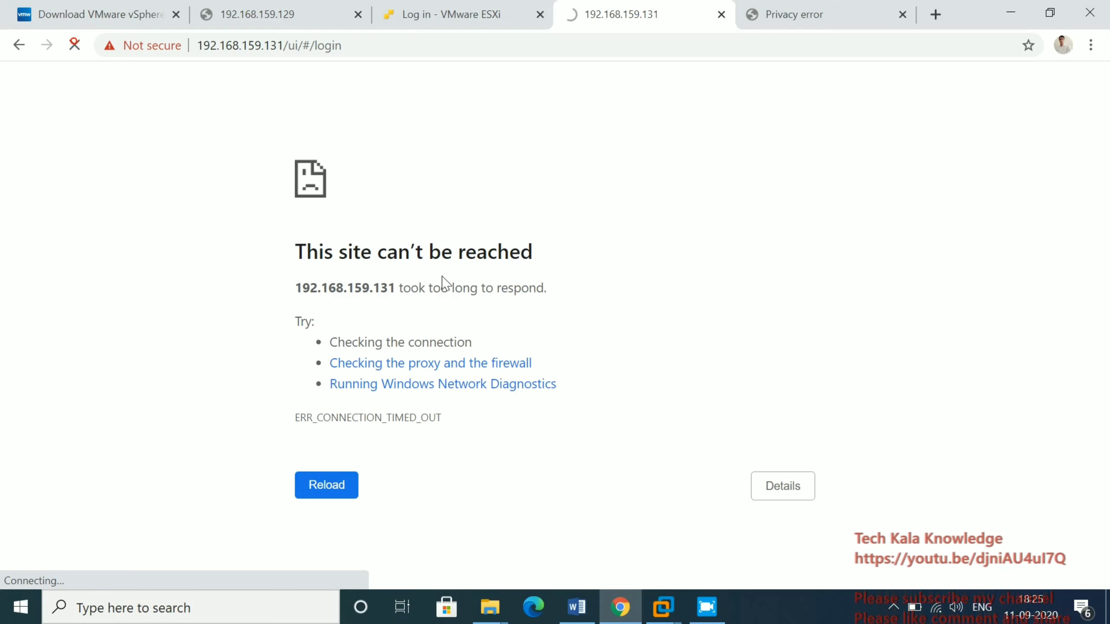
- Return to the 192.168.159.130 page and proceed past its certificate warning to the unsafe site
{"action": "left_click", "coordinate": [830, 17]}
{"action": "left_click", "coordinate": [354, 486]}
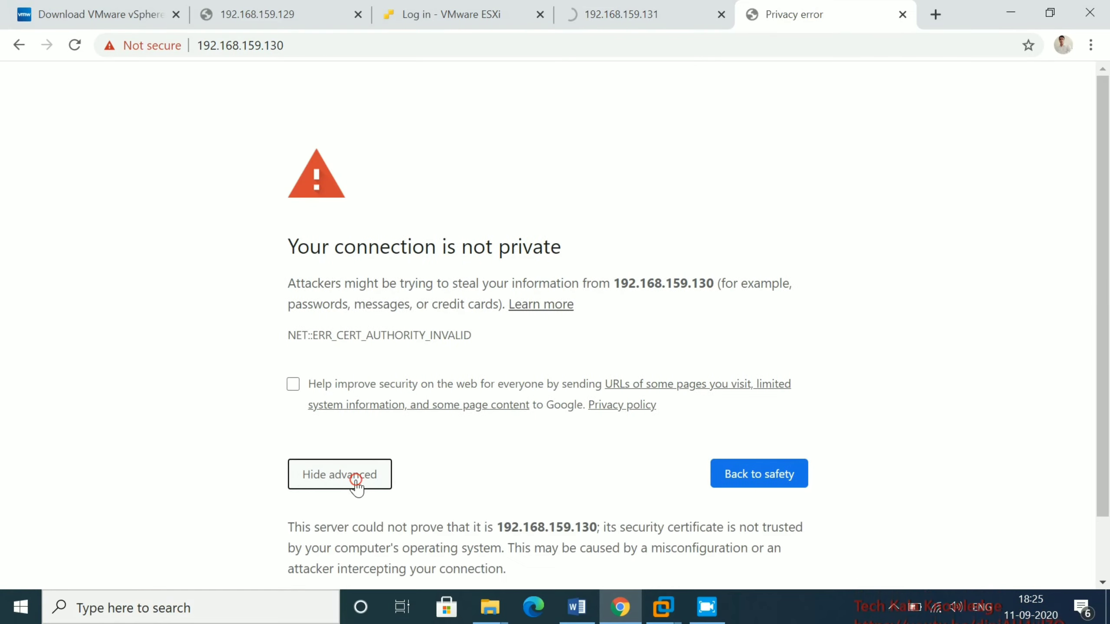
{"action": "scroll", "coordinate": [555, 474], "scroll_direction": "down", "scroll_amount": 2}
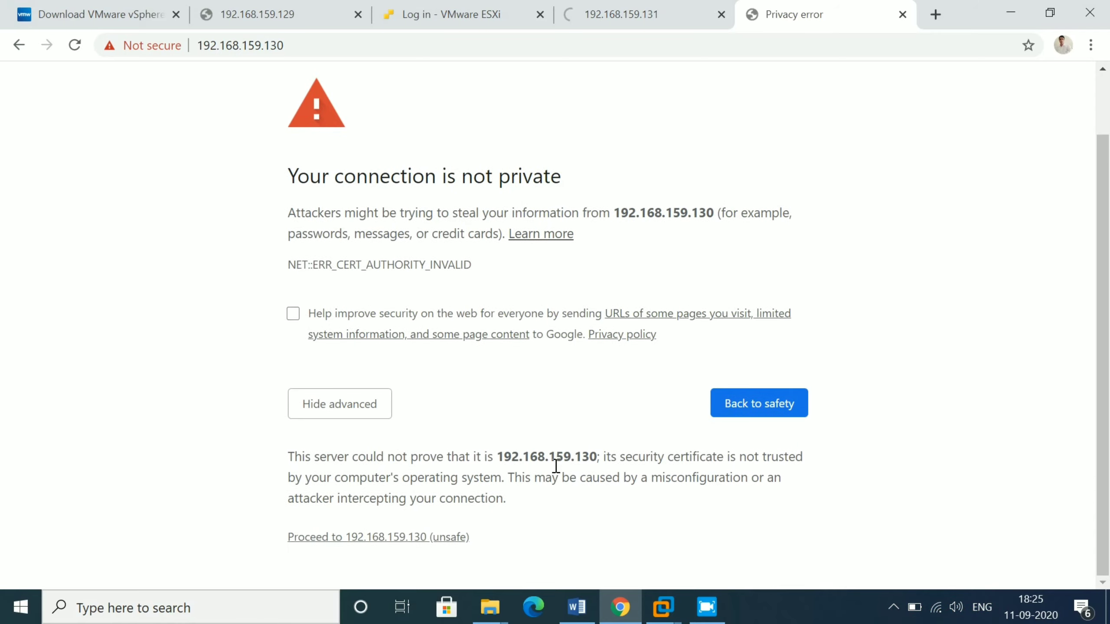
{"action": "left_click", "coordinate": [321, 540]}
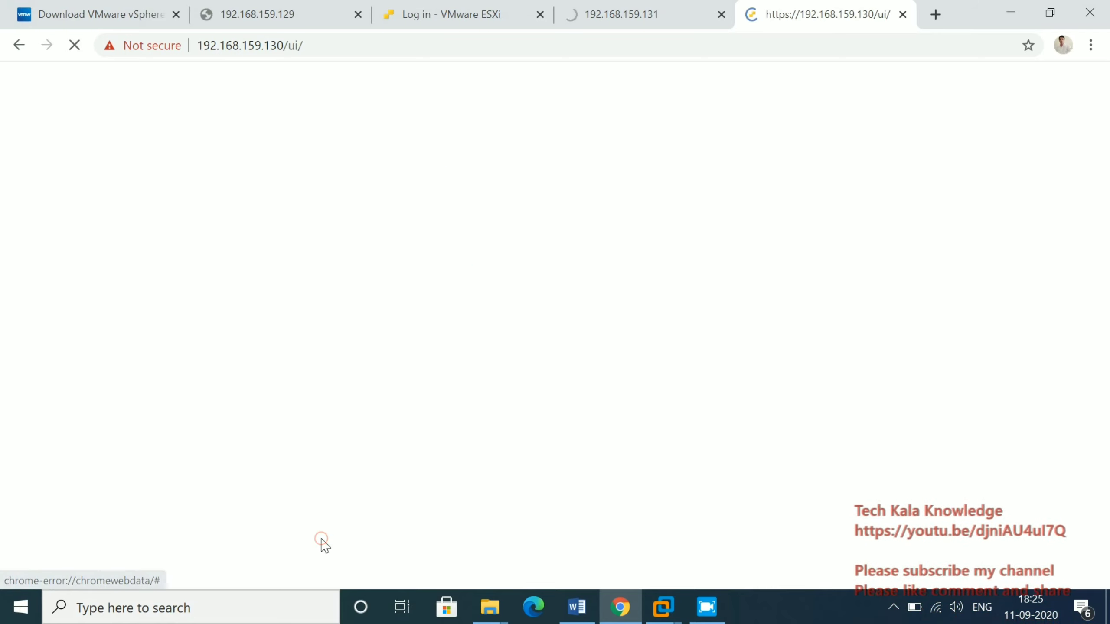
- Log in to the ESXi host as root with the account password and accept joining the Customer Experience Improvement Program
{"action": "left_click", "coordinate": [171, 355]}
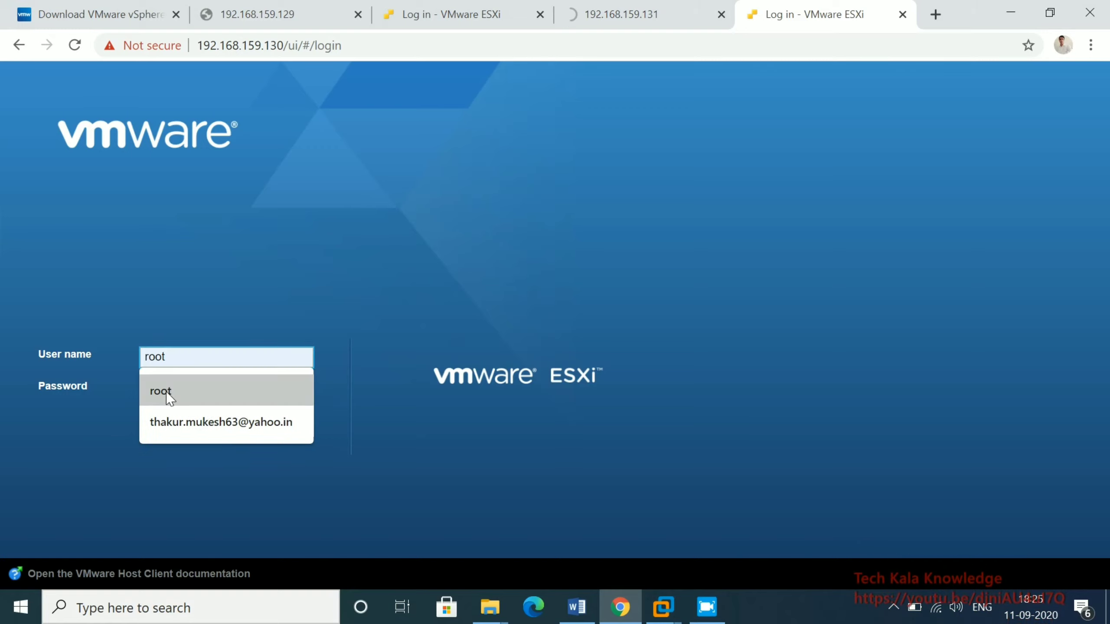
{"action": "left_click", "coordinate": [166, 390]}
{"action": "left_click", "coordinate": [166, 391]}
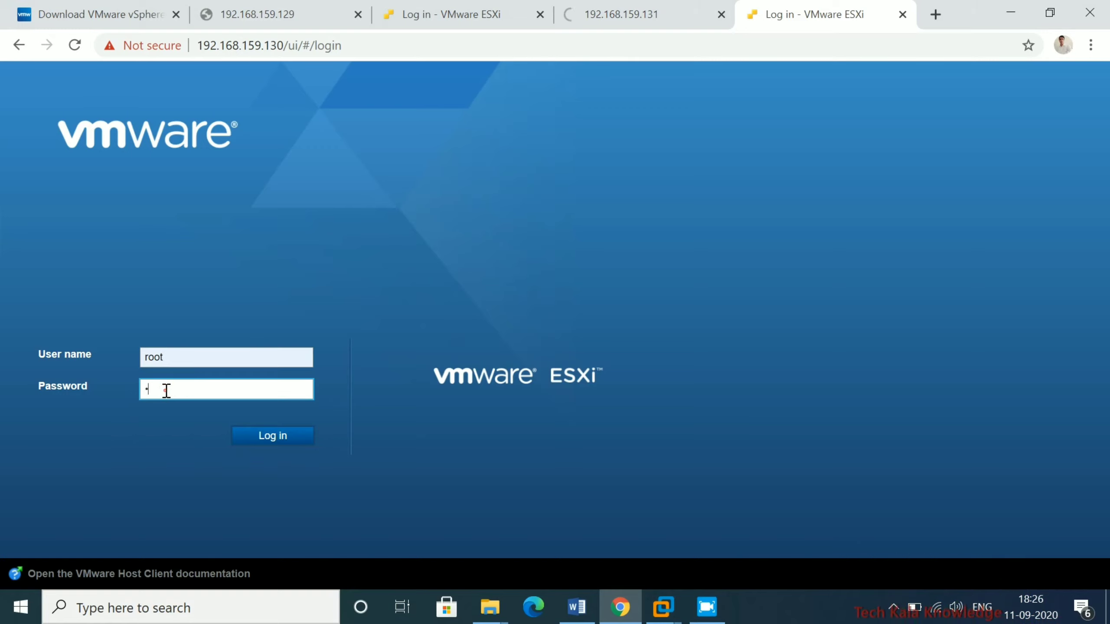
{"action": "type", "text": "••••••"}
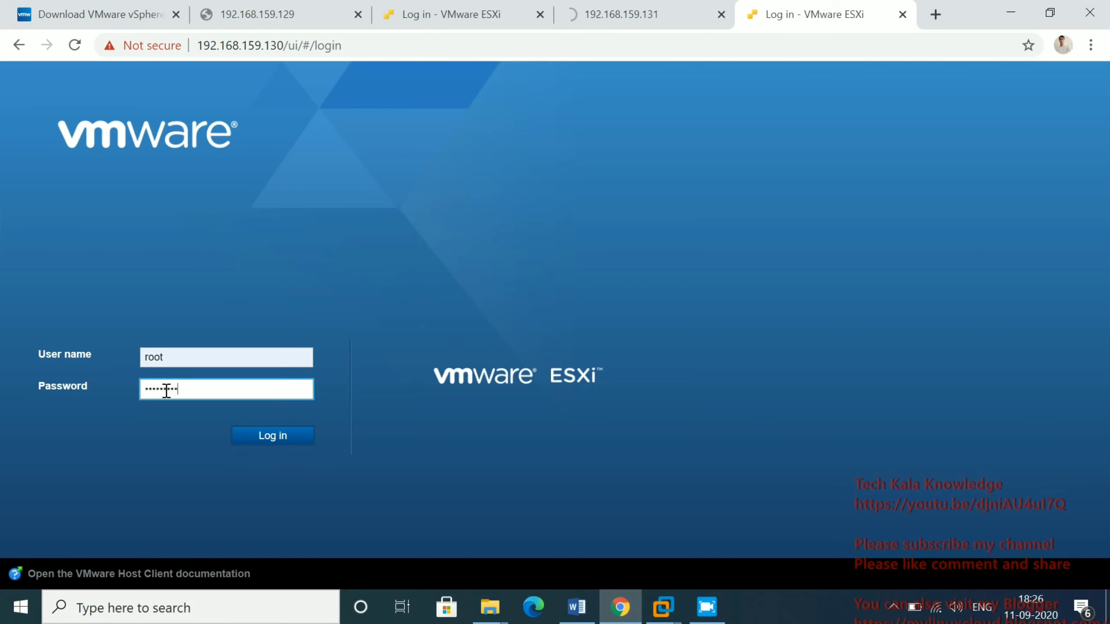
{"action": "key", "text": "Return"}
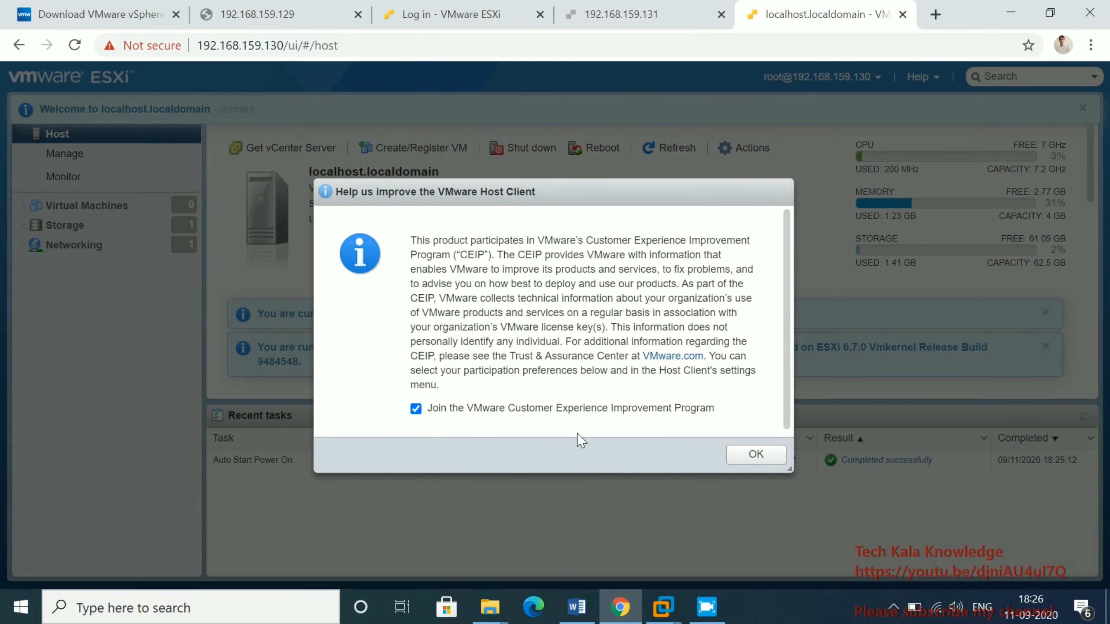
{"action": "left_click", "coordinate": [756, 454]}
{"action": "left_click", "coordinate": [894, 607]}
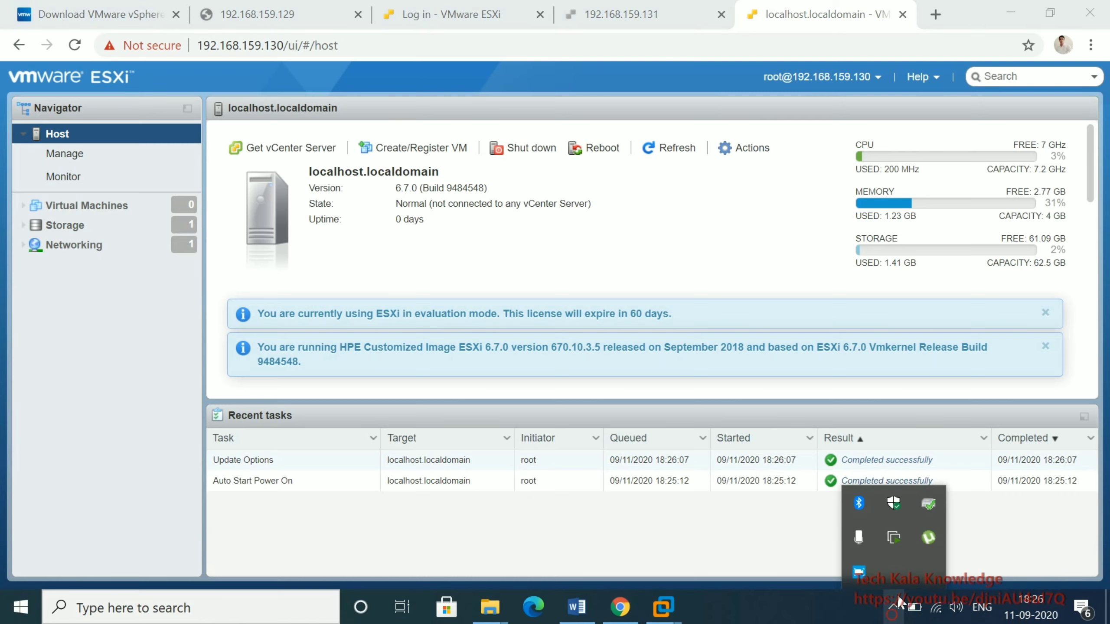